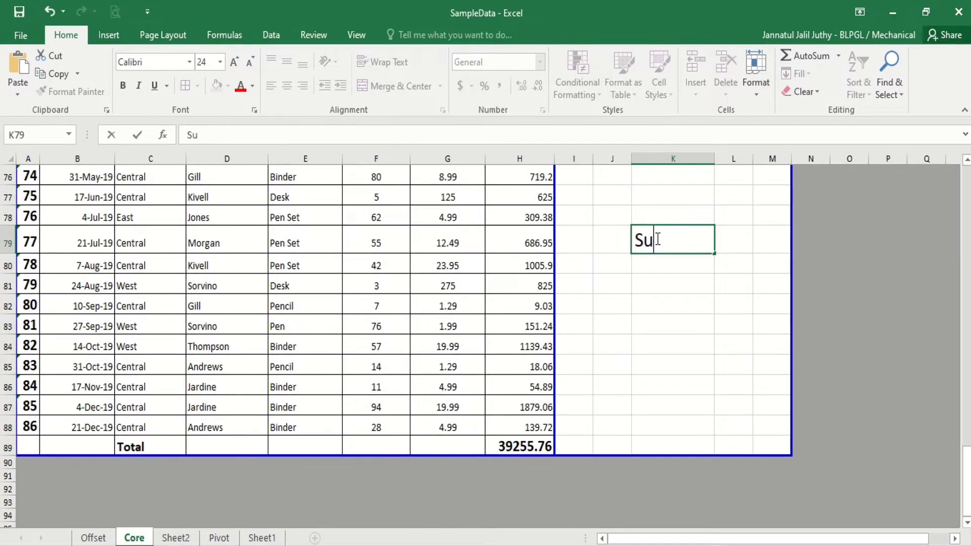
pyautogui.write('btotal')
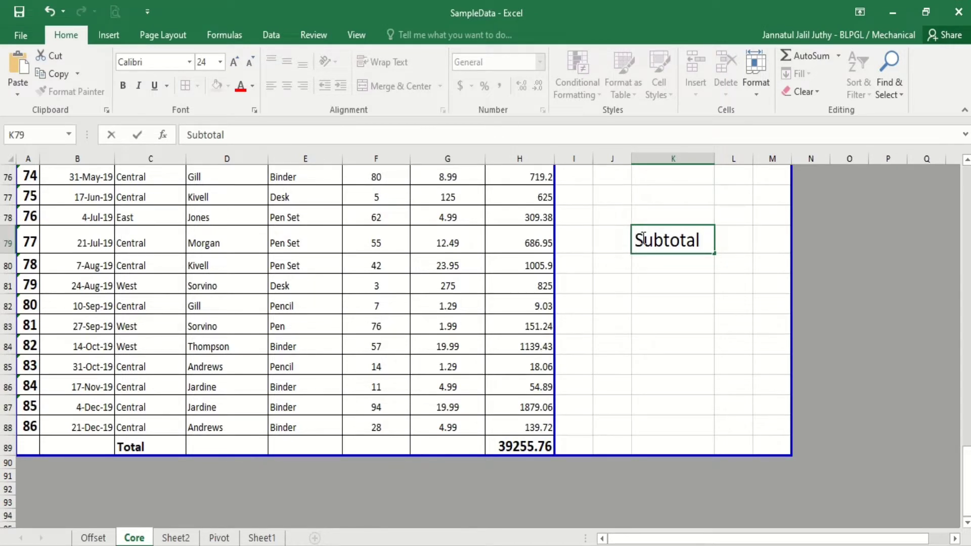
pyautogui.write('=')
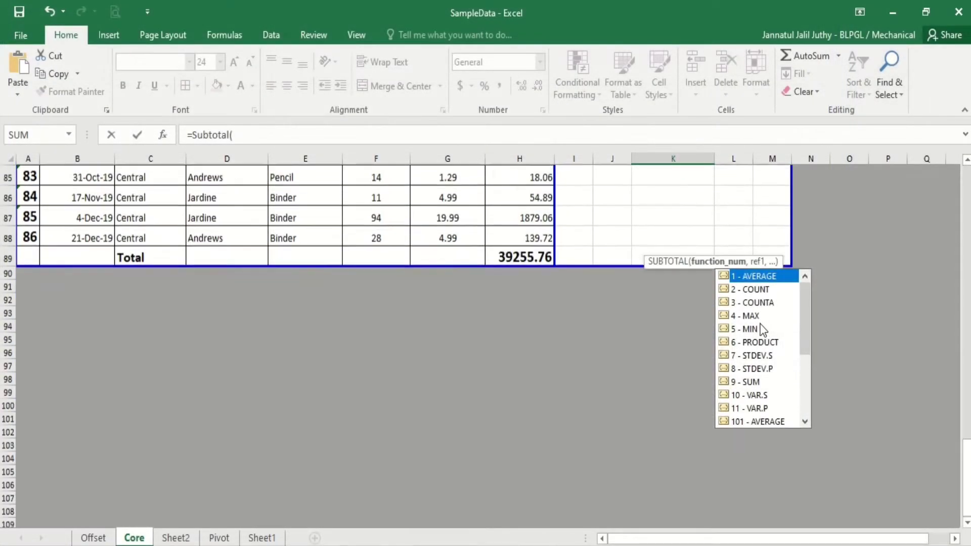
pyautogui.moveTo(806, 256); pyautogui.dragTo(811, 307)
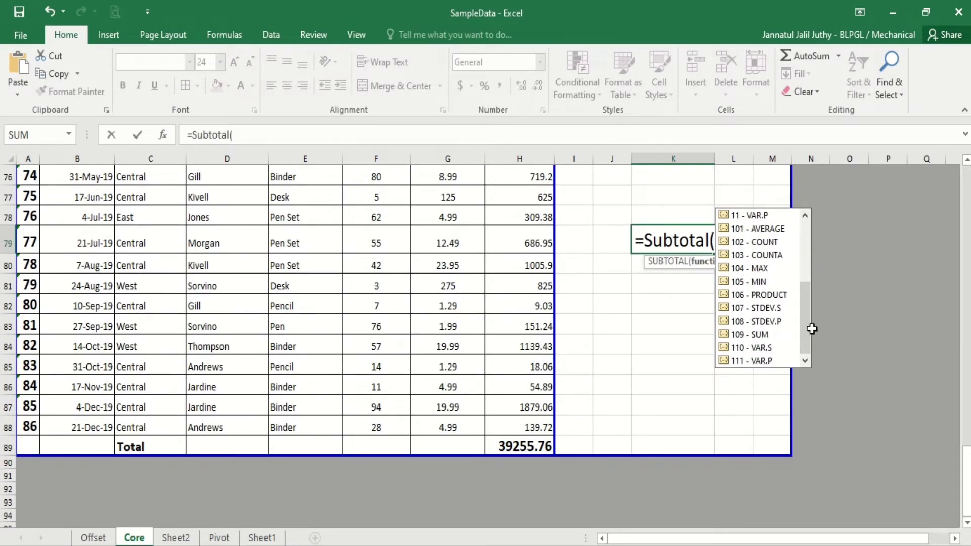
pyautogui.moveTo(809, 335); pyautogui.dragTo(813, 262)
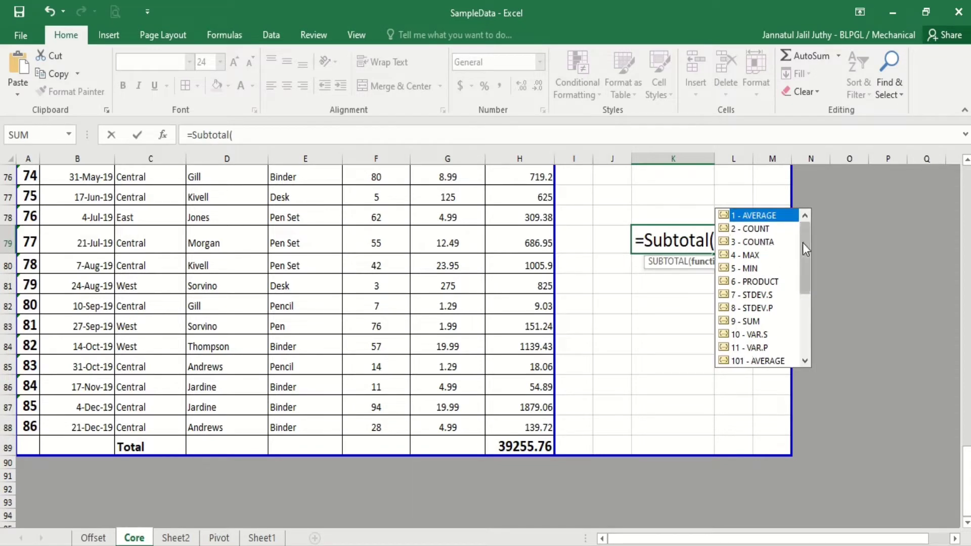
pyautogui.moveTo(802, 243)
pyautogui.mouseDown()
pyautogui.moveTo(806, 295)
pyautogui.moveTo(810, 216)
pyautogui.mouseUp()
pyautogui.scroll(2, 28, 423)
pyautogui.scroll(4, 27, 414)
pyautogui.scroll(8, 26, 400)
pyautogui.scroll(8, 23, 386)
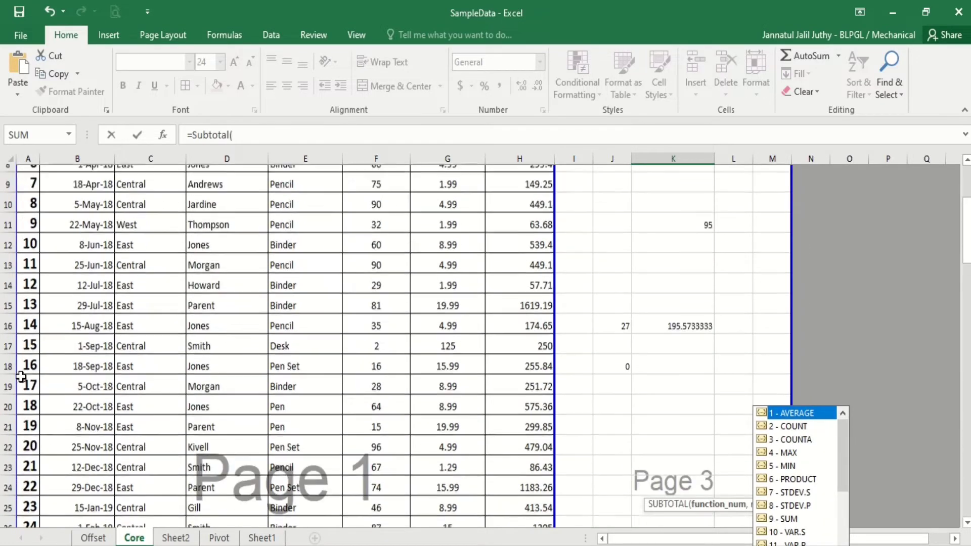
pyautogui.scroll(3, 22, 376)
# - Abandon the half-typed SUBTOTAL entry in K79 and check the formula in cell A3
pyautogui.press('BackSpace')
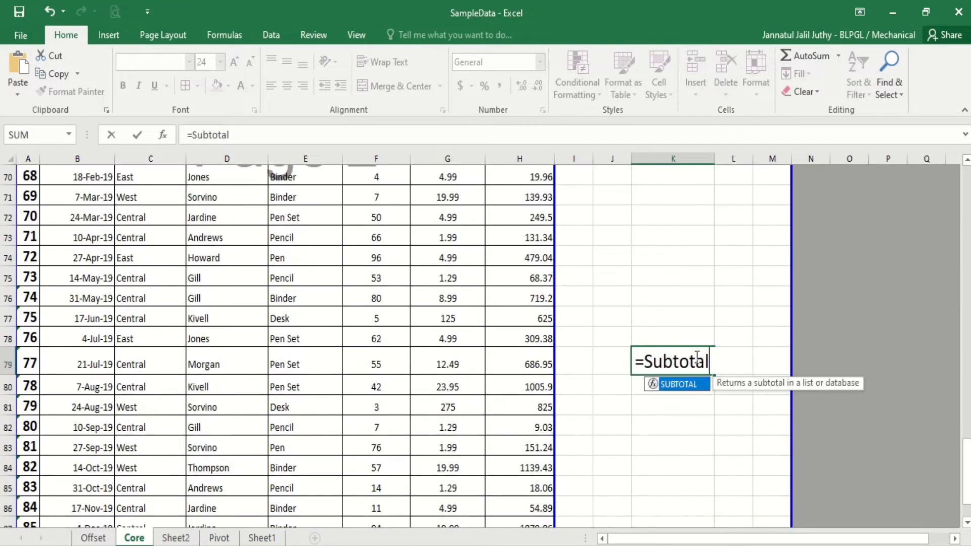
pyautogui.press('BackSpace')
pyautogui.press('BackSpace')
pyautogui.press('BackSpace')
pyautogui.press('Escape')
pyautogui.scroll(2, 167, 343)
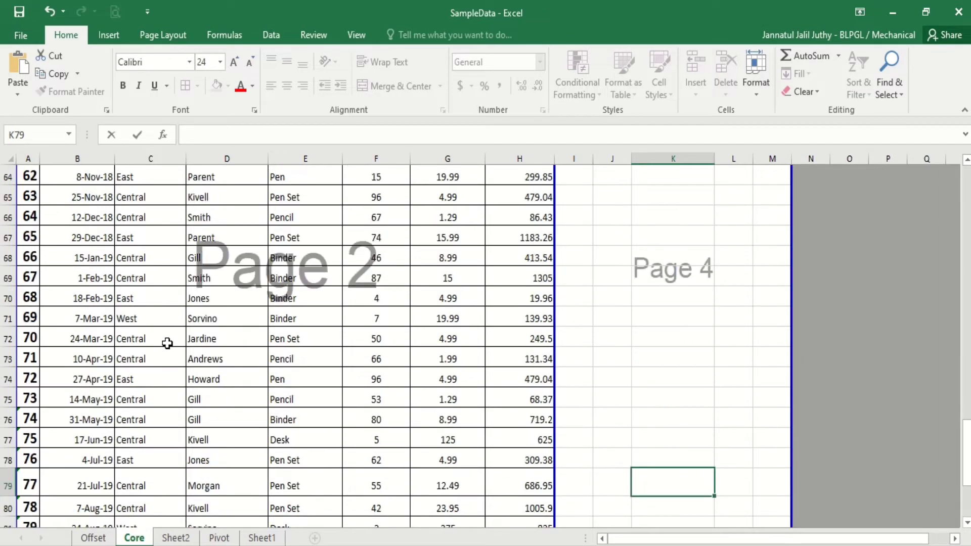
pyautogui.scroll(10, 167, 343)
pyautogui.scroll(8, 163, 340)
pyautogui.scroll(3, 66, 296)
pyautogui.click(29, 228)
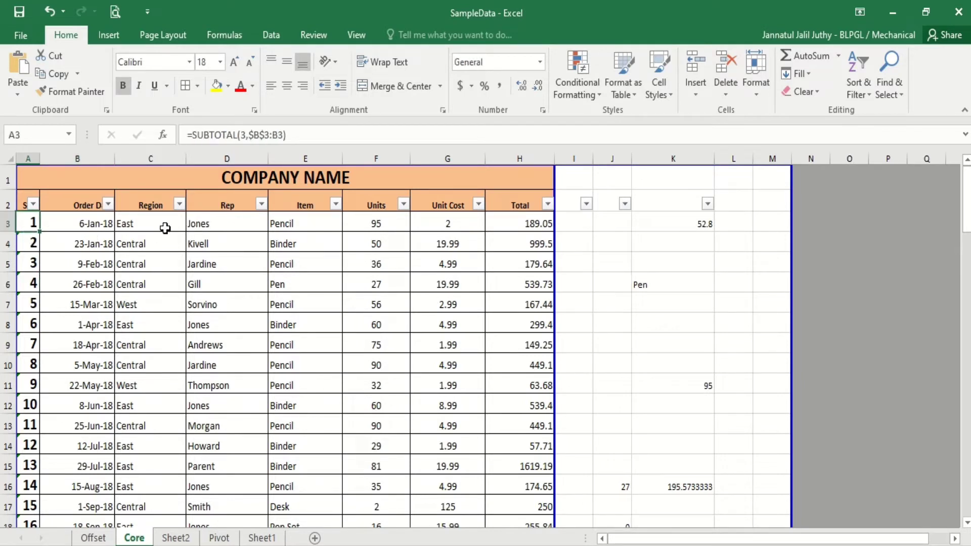
# - Select cell A3, the first serial-number cell
pyautogui.moveTo(144, 221); pyautogui.dragTo(152, 268)
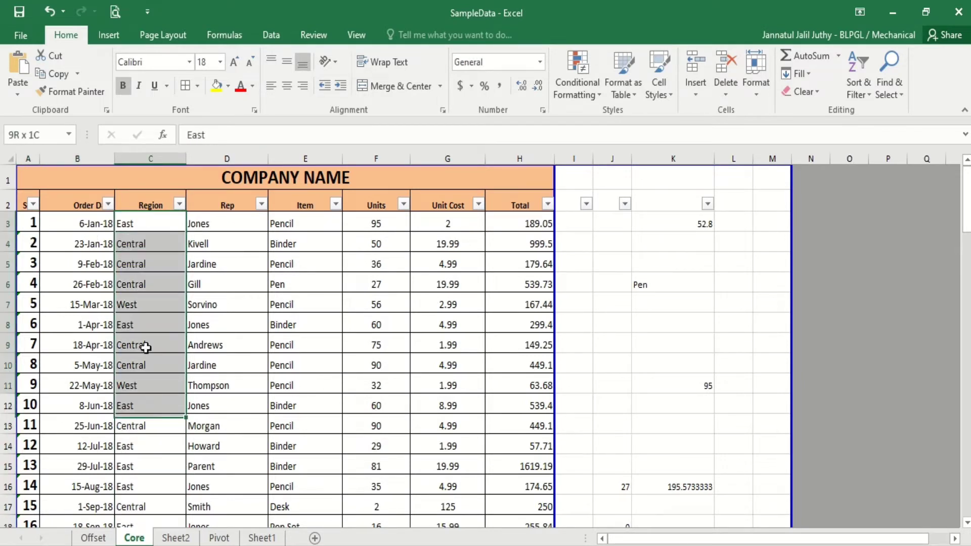
pyautogui.click(152, 228)
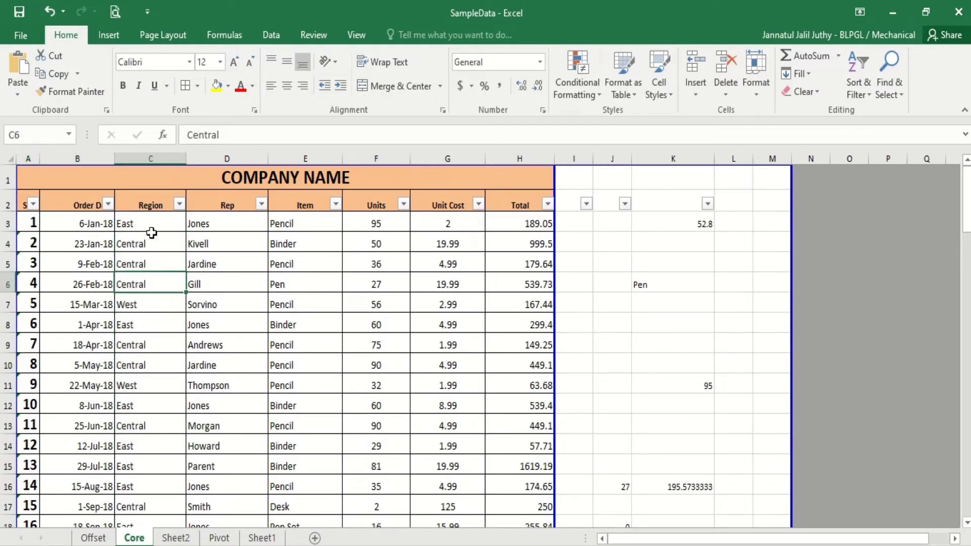
pyautogui.moveTo(23, 219); pyautogui.dragTo(29, 325)
pyautogui.click(33, 223)
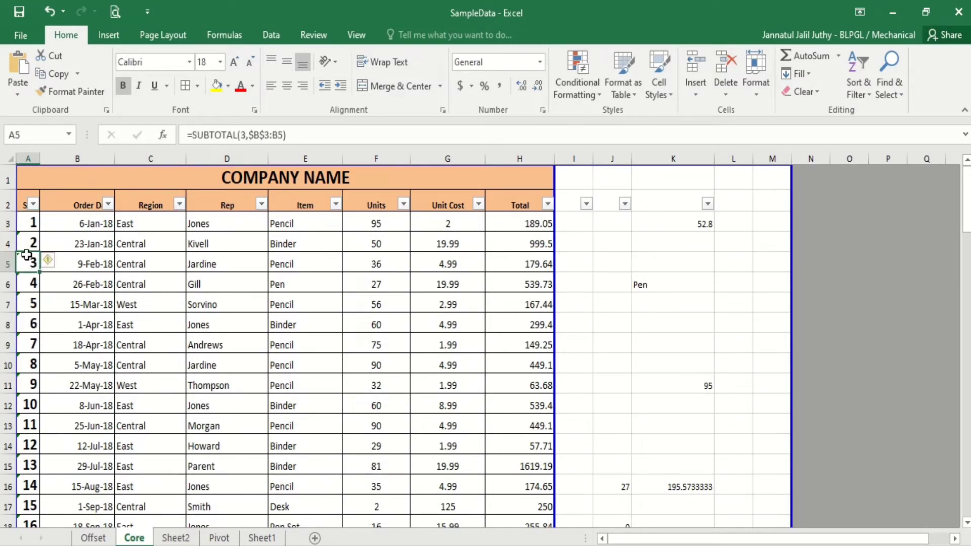
# - Replace A3's formula with 1 and fill the series 1, 2 down column A
pyautogui.tripleClick(288, 144)
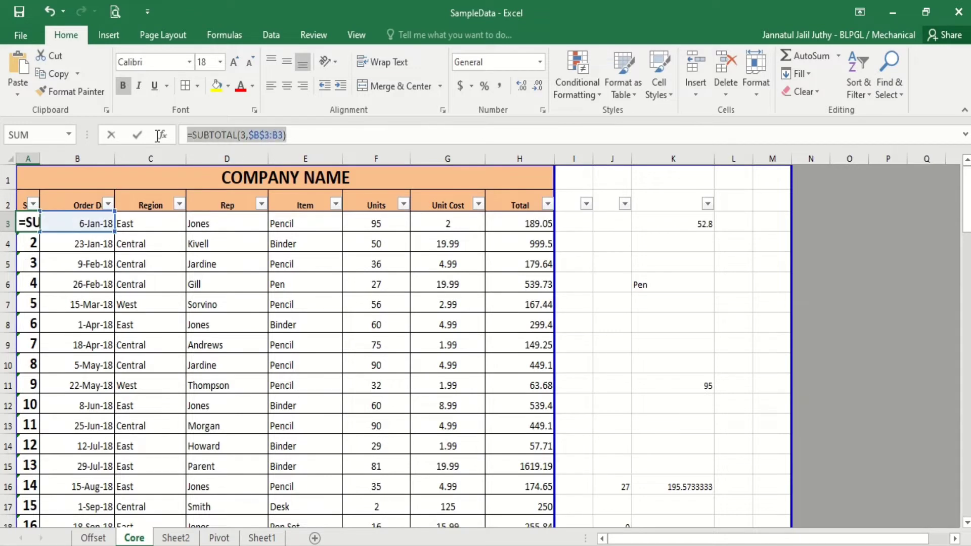
pyautogui.press('Delete')
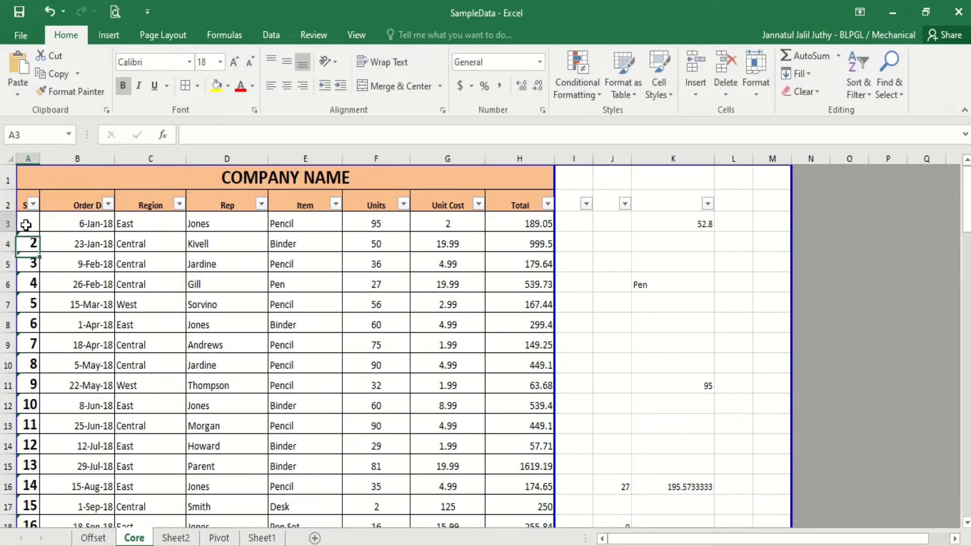
pyautogui.write('1')
pyautogui.press('Return')
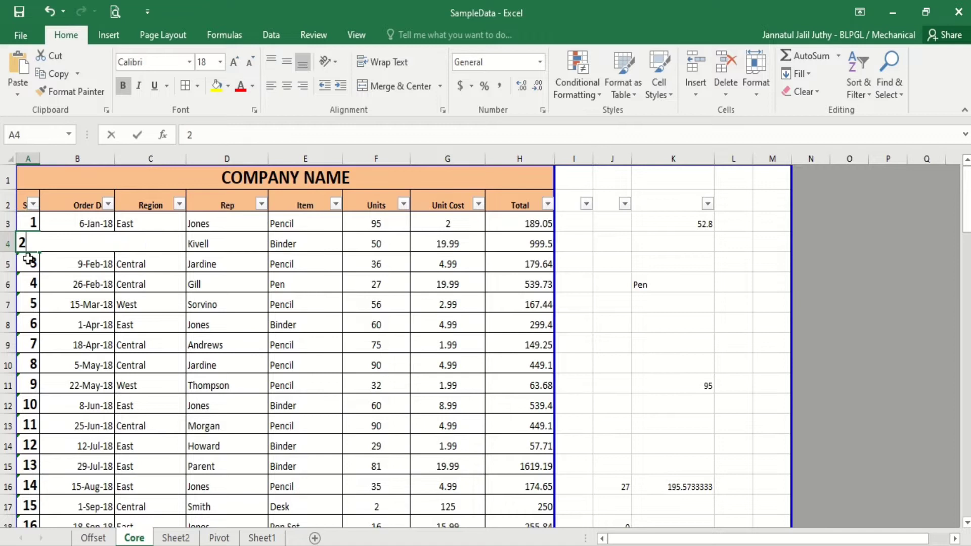
pyautogui.press('Return')
pyautogui.moveTo(26, 223); pyautogui.dragTo(26, 241)
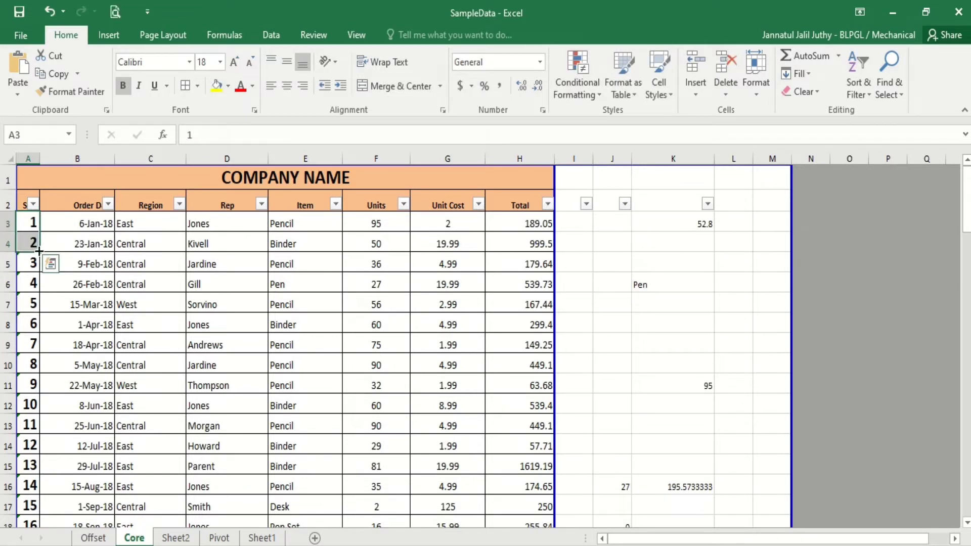
pyautogui.doubleClick(40, 253)
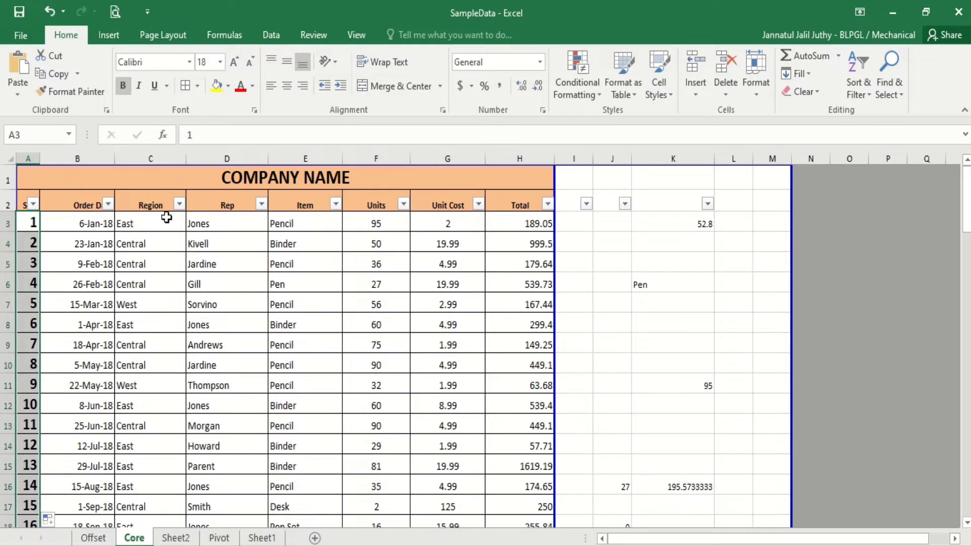
pyautogui.click(179, 203)
pyautogui.click(65, 366)
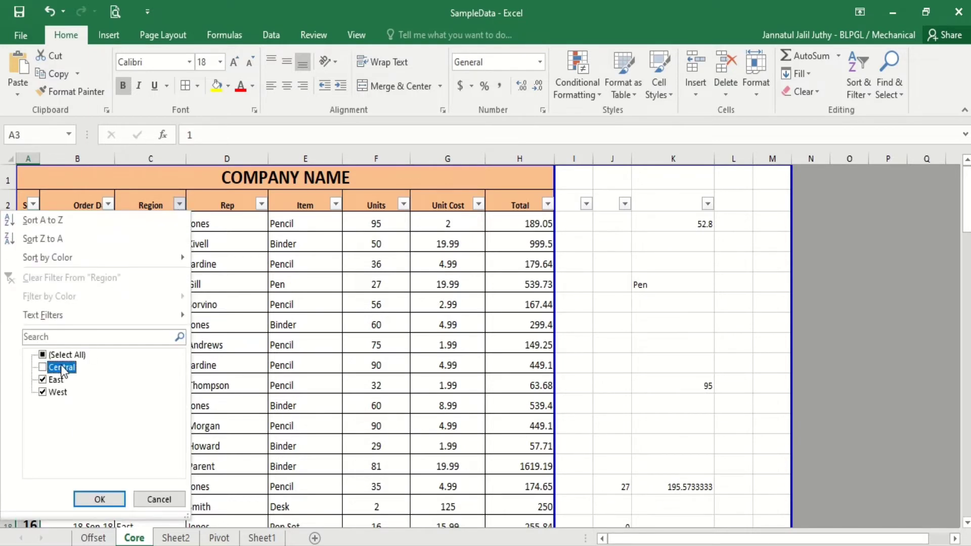
pyautogui.click(54, 393)
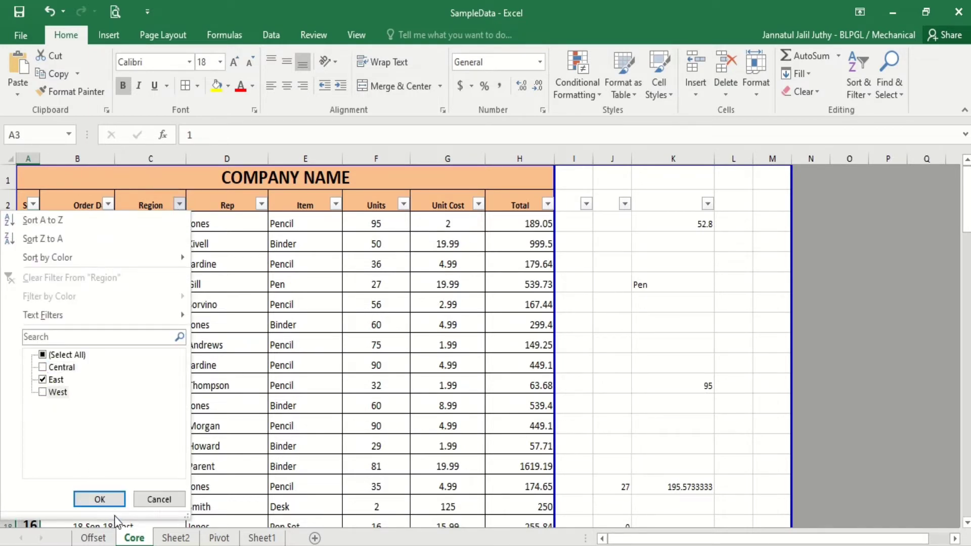
pyautogui.click(95, 499)
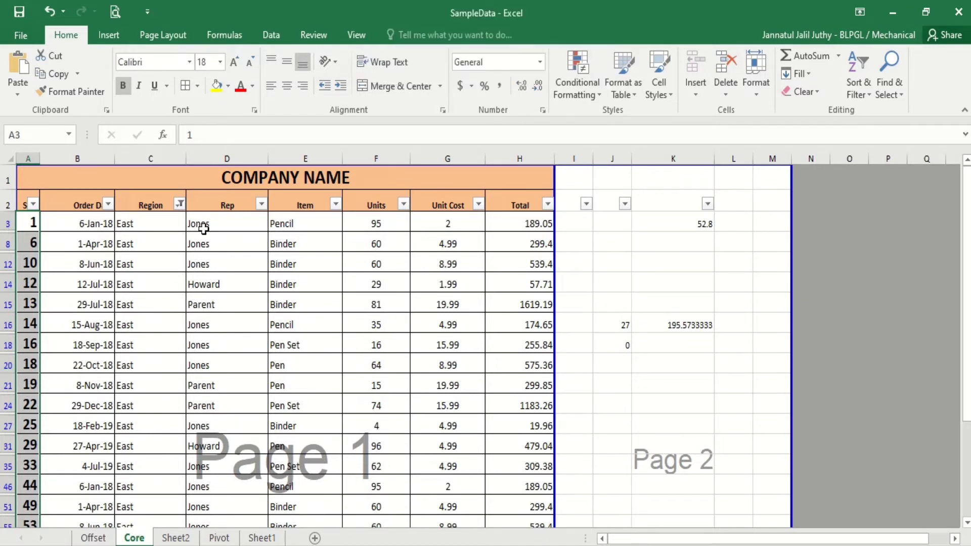
pyautogui.click(180, 203)
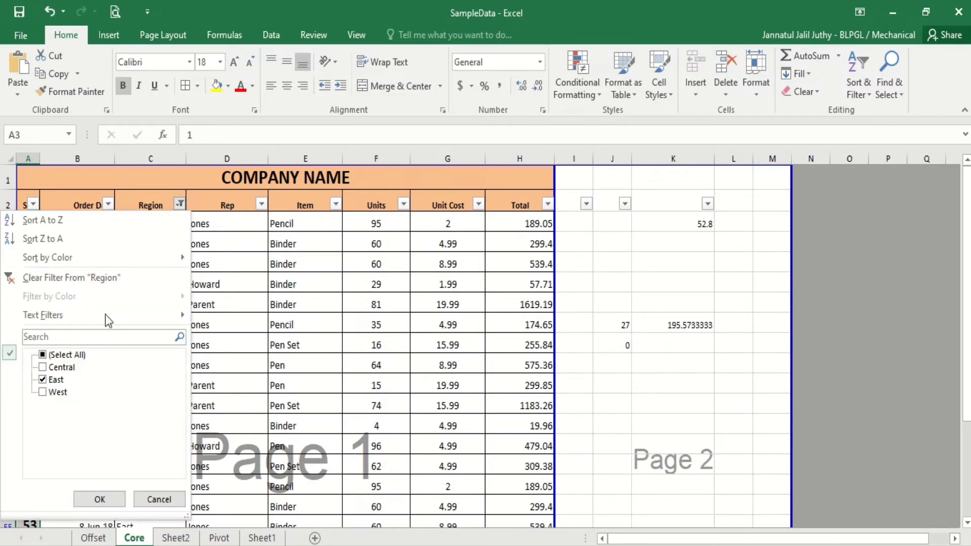
pyautogui.click(61, 367)
pyautogui.click(57, 392)
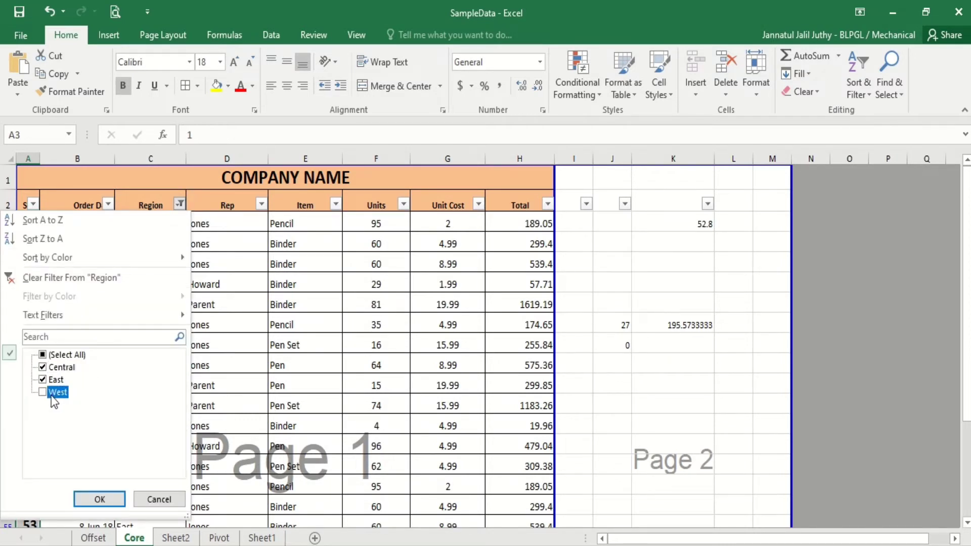
pyautogui.click(99, 500)
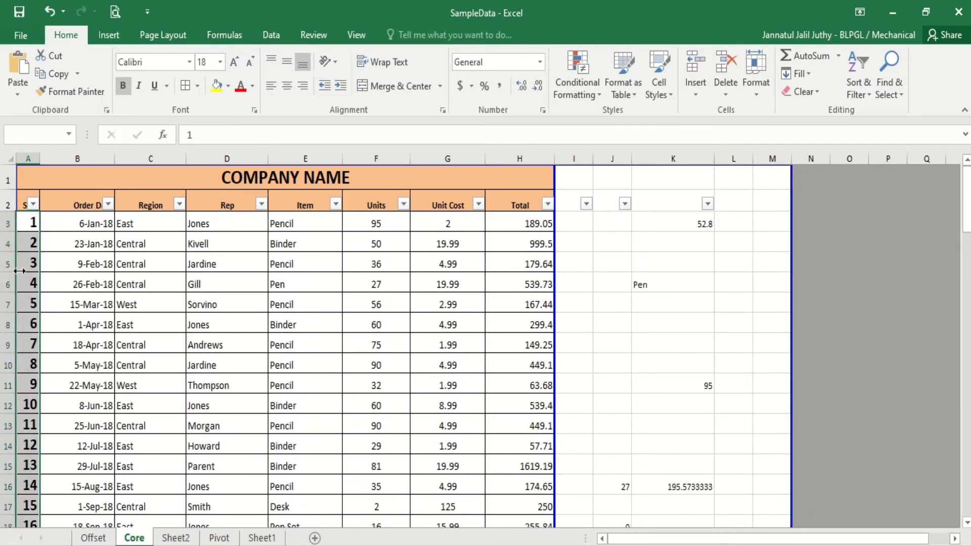
# - Enter =SUBTOTAL(3,$B$3:B3) in A3, using COUNTA with an absolute B3 anchor
pyautogui.click(36, 223)
pyautogui.write('=')
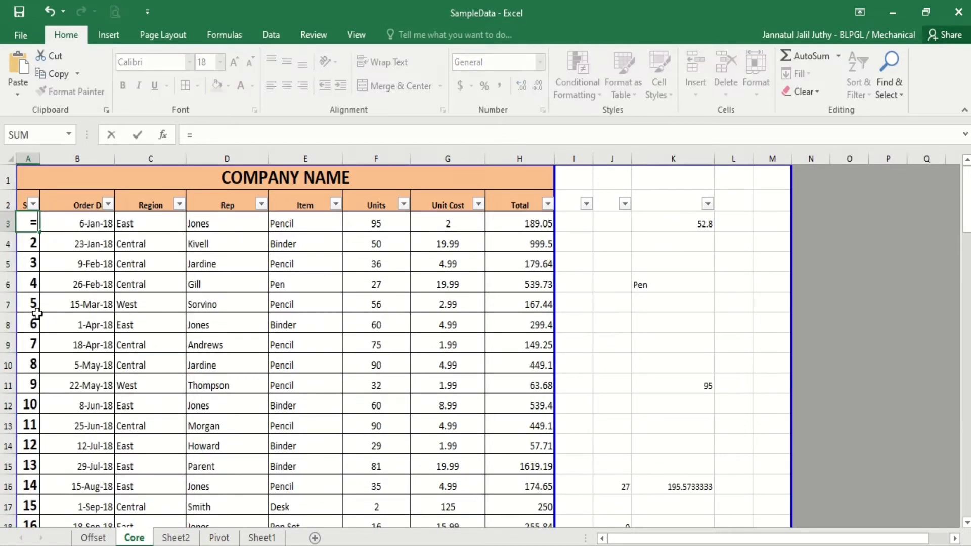
pyautogui.write('sub')
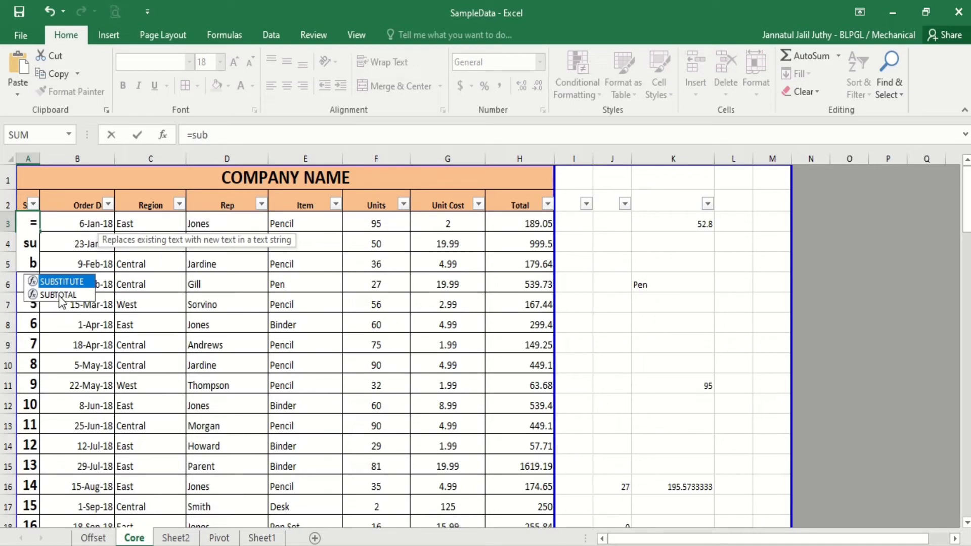
pyautogui.doubleClick(52, 293)
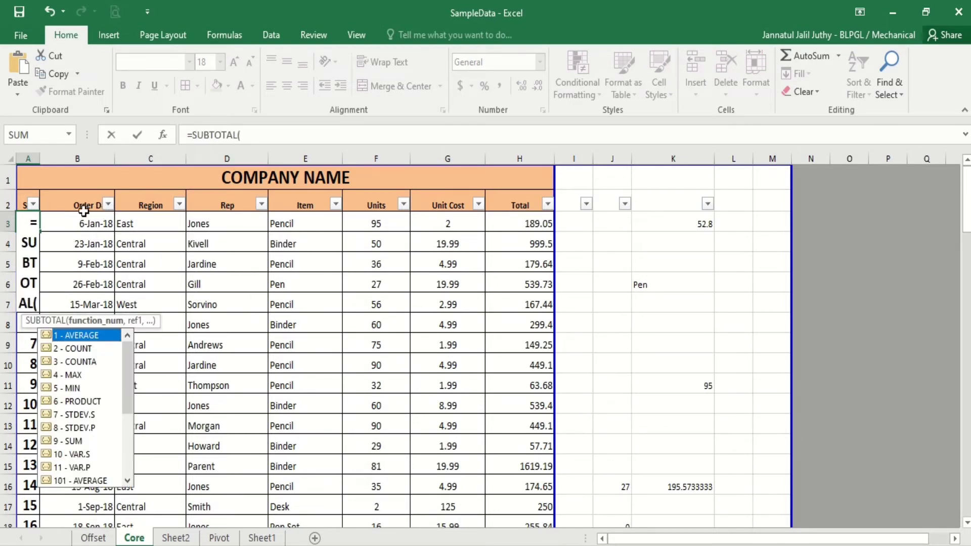
pyautogui.click(70, 361)
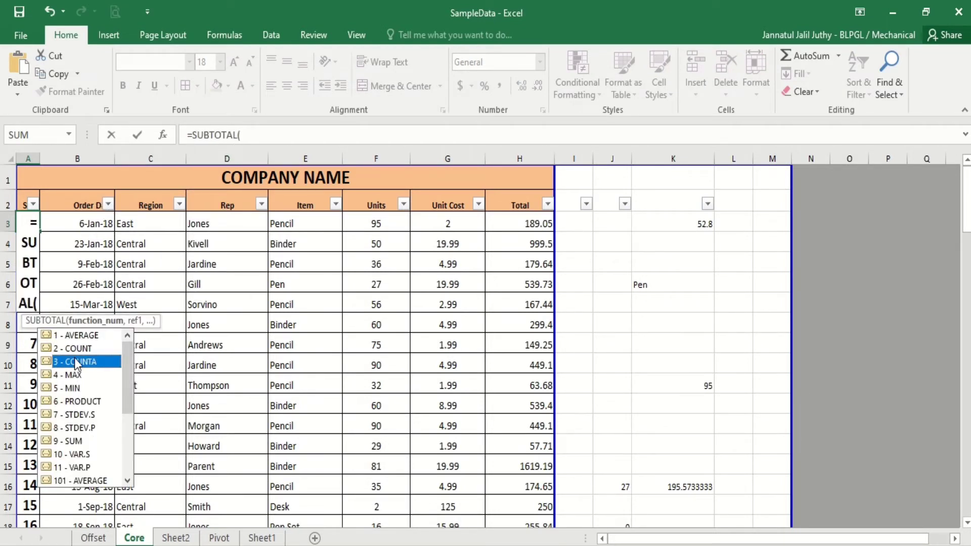
pyautogui.doubleClick(75, 361)
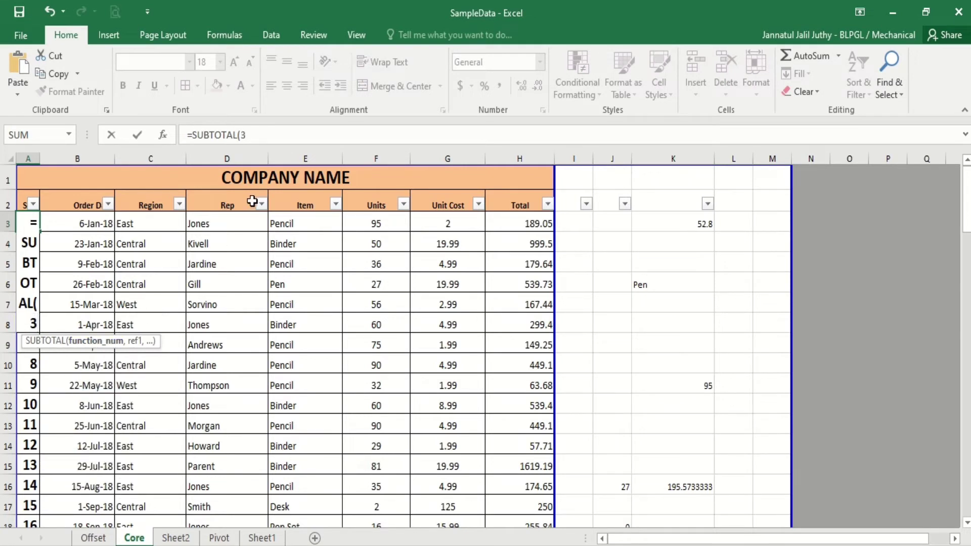
pyautogui.write(',')
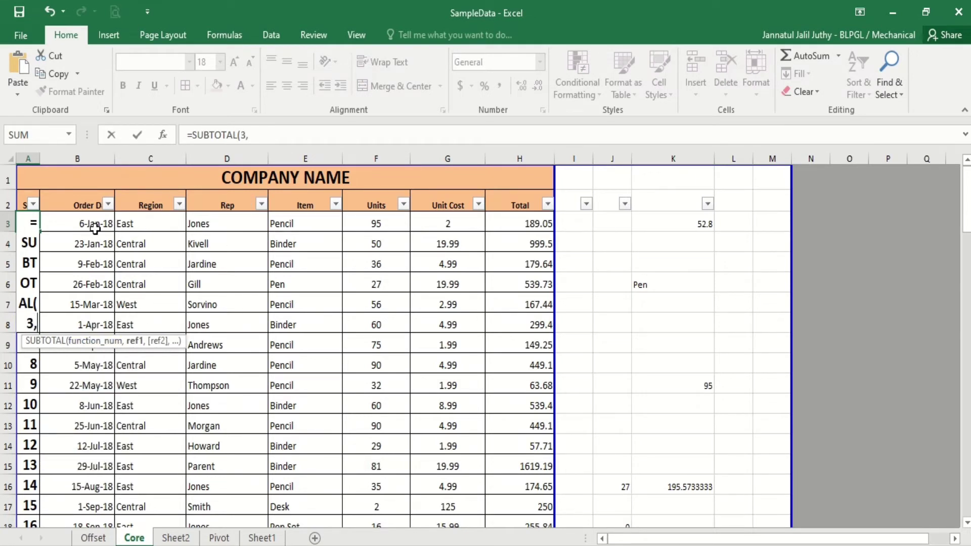
pyautogui.click(89, 224)
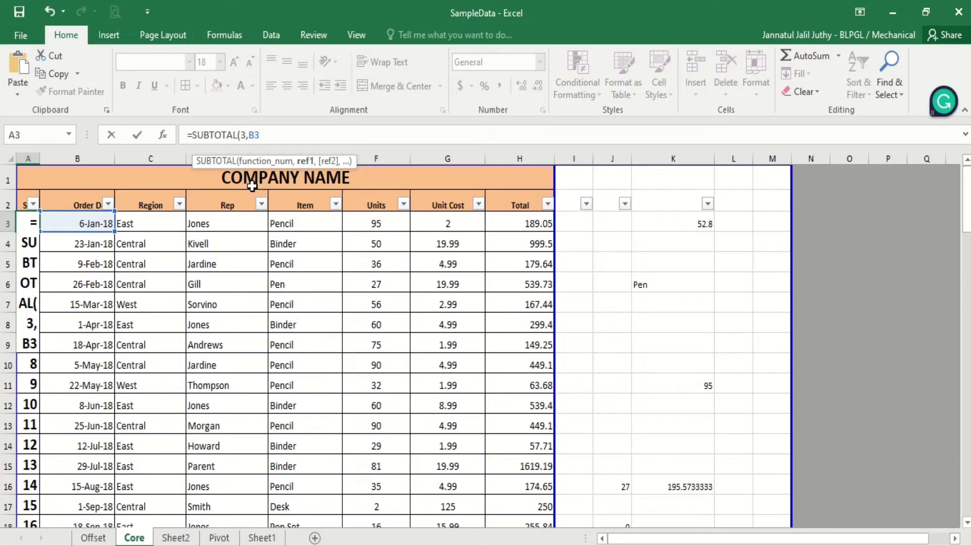
pyautogui.press('F4')
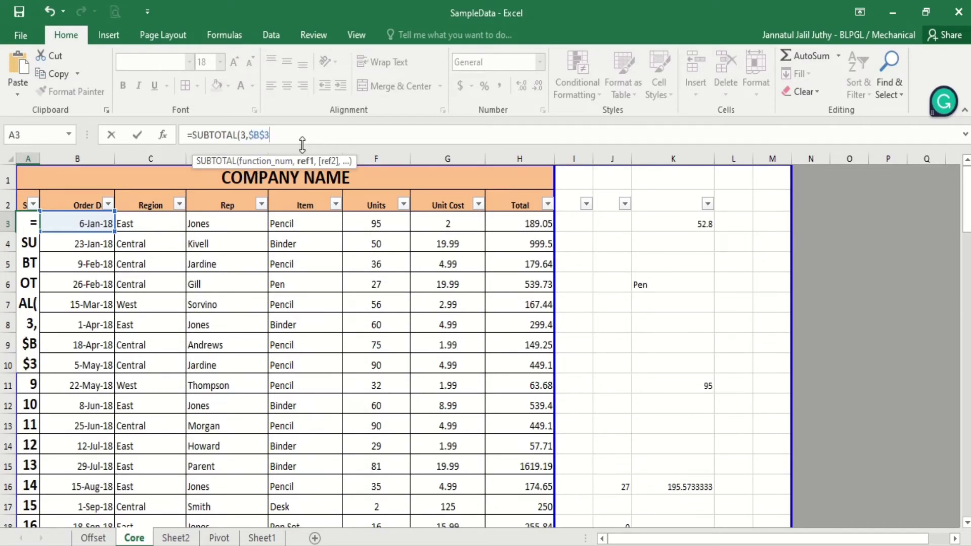
pyautogui.write(':')
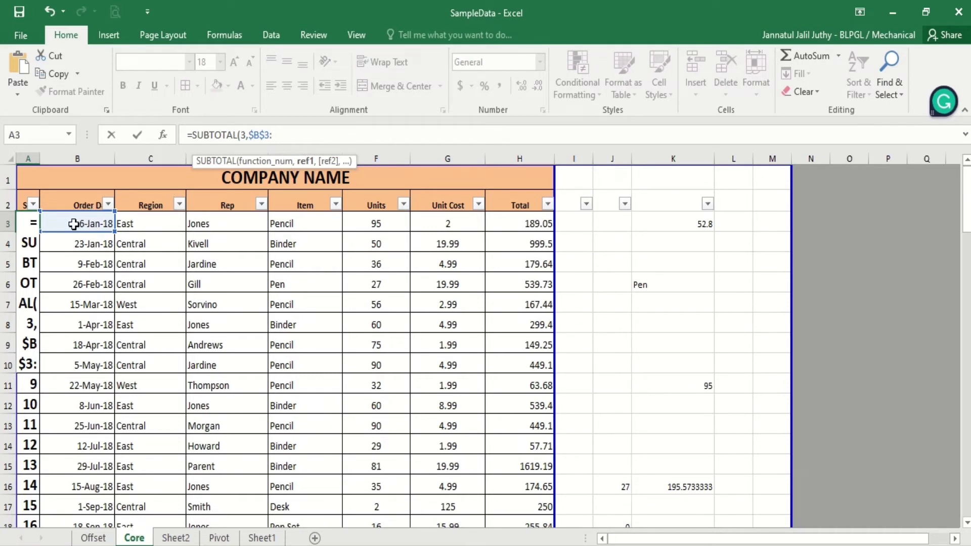
pyautogui.click(73, 224)
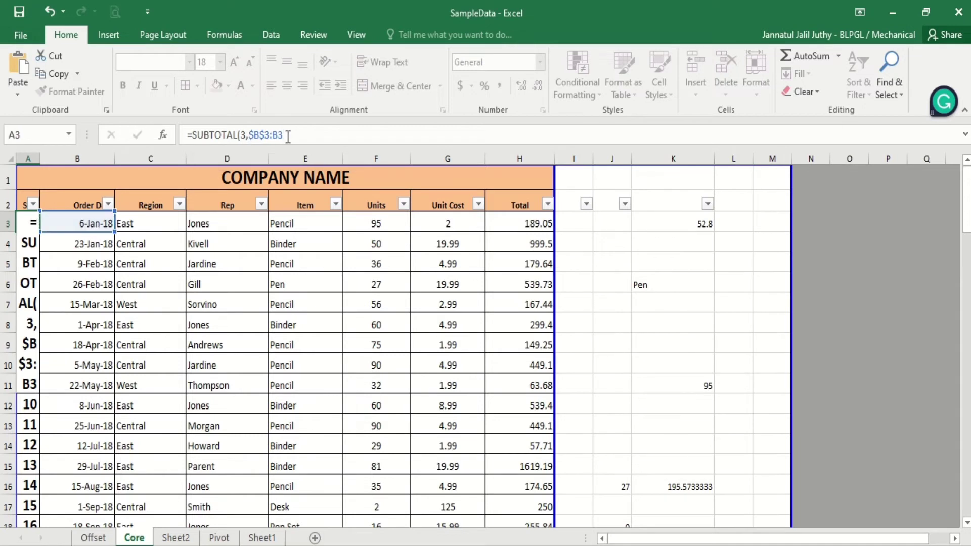
pyautogui.press('Return')
# - Copy A3's SUBTOTAL formula down the entire serial-number column
pyautogui.click(31, 223)
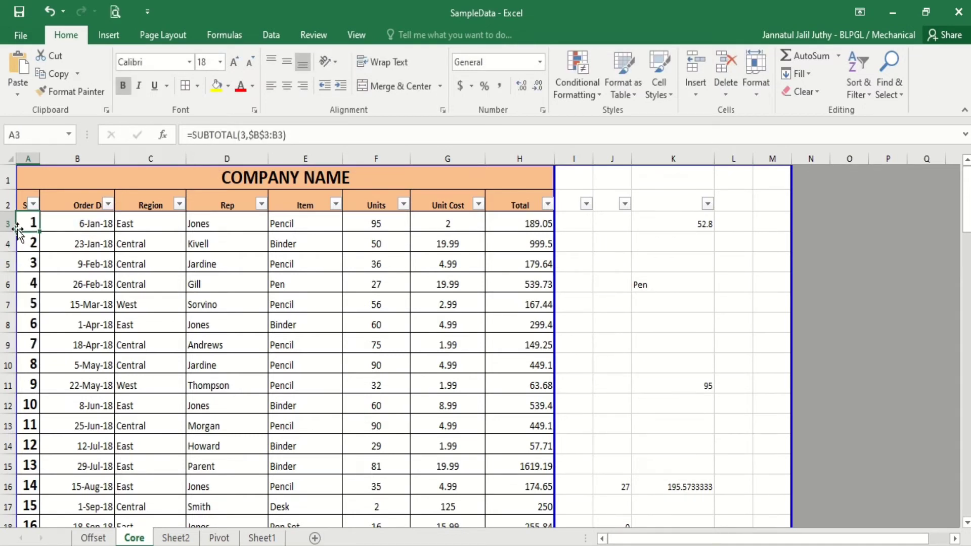
pyautogui.doubleClick(39, 234)
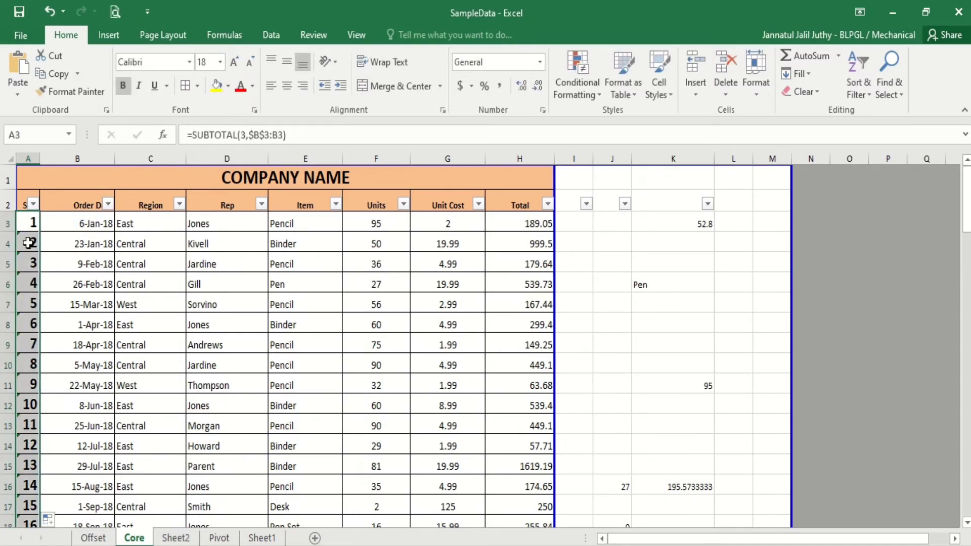
pyautogui.scroll(-1, 30, 250)
pyautogui.scroll(-6, 30, 303)
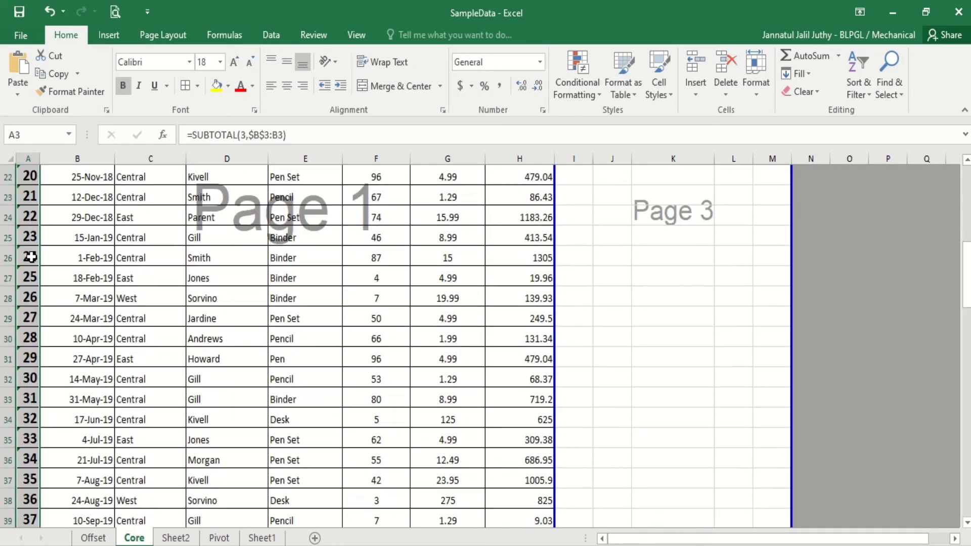
pyautogui.scroll(-5, 32, 367)
pyautogui.scroll(-7, 32, 368)
pyautogui.scroll(-6, 31, 368)
pyautogui.scroll(5, 39, 371)
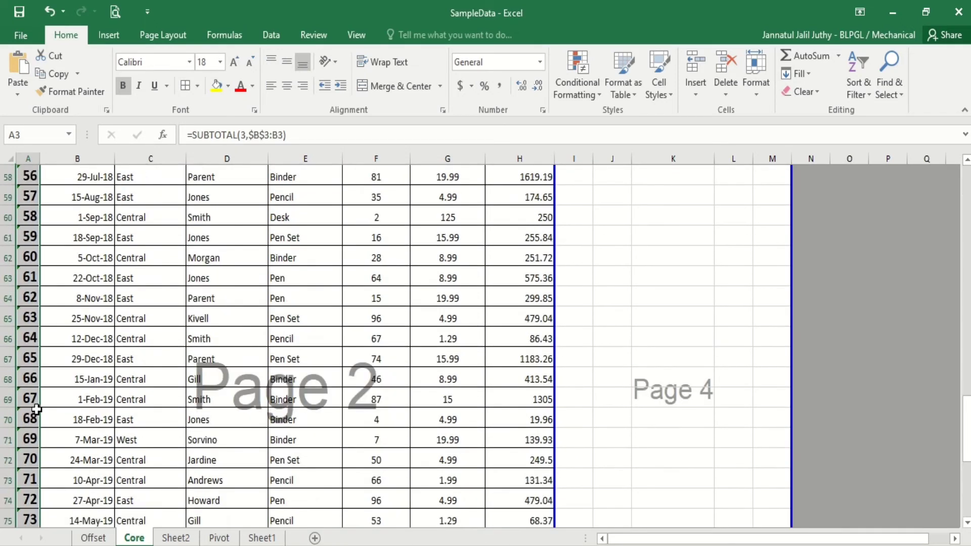
pyautogui.scroll(12, 46, 375)
pyautogui.scroll(7, 46, 374)
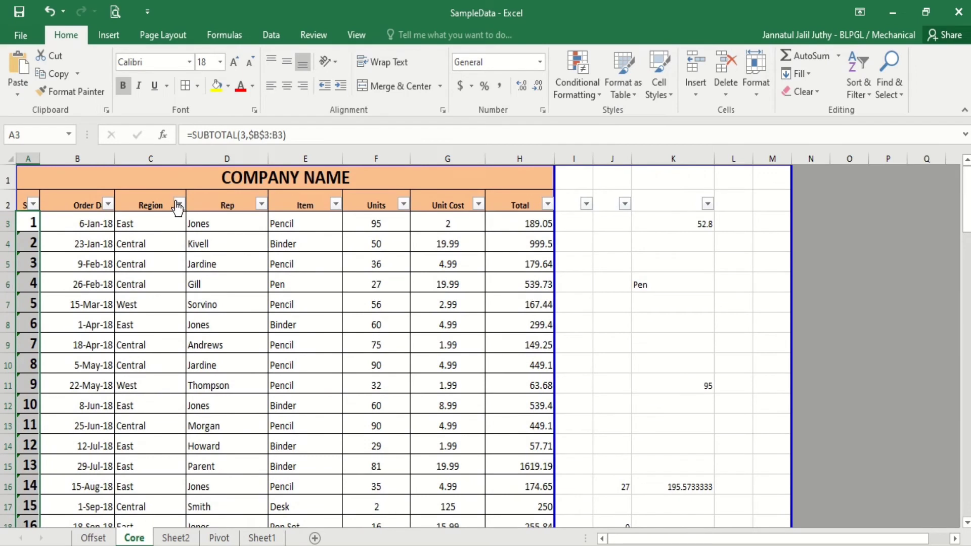
# - Filter the Region column to show only Central rows
pyautogui.click(178, 204)
pyautogui.click(59, 355)
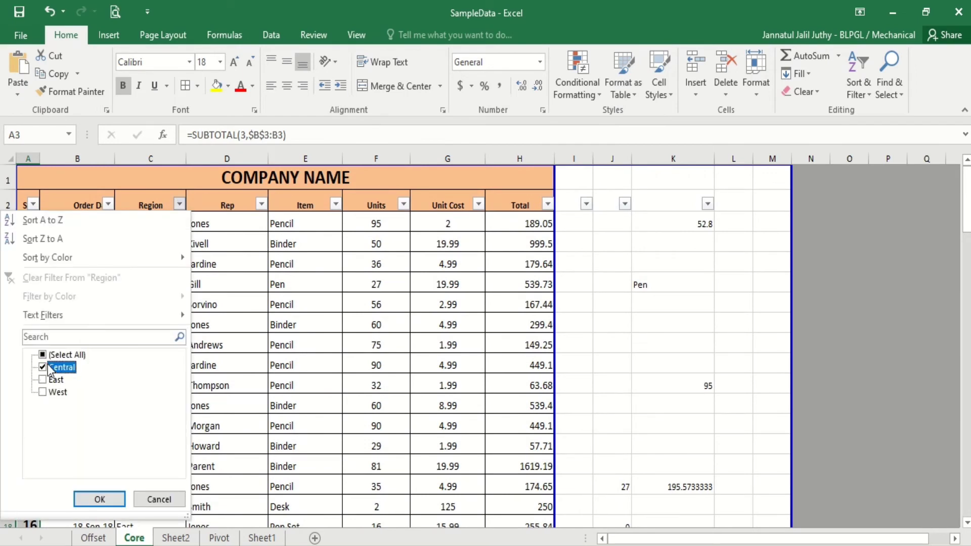
pyautogui.click(99, 498)
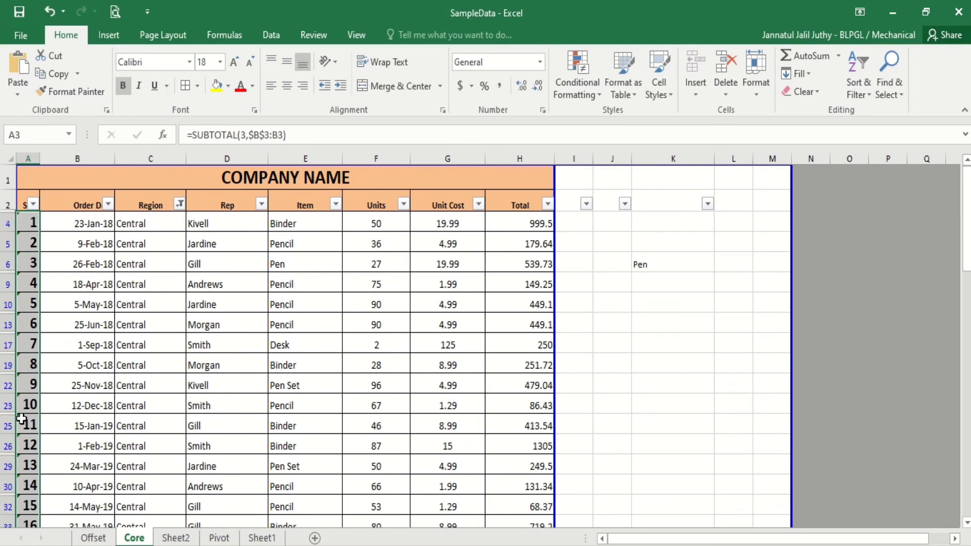
# - Change the Region filter to show only East rows
pyautogui.click(179, 203)
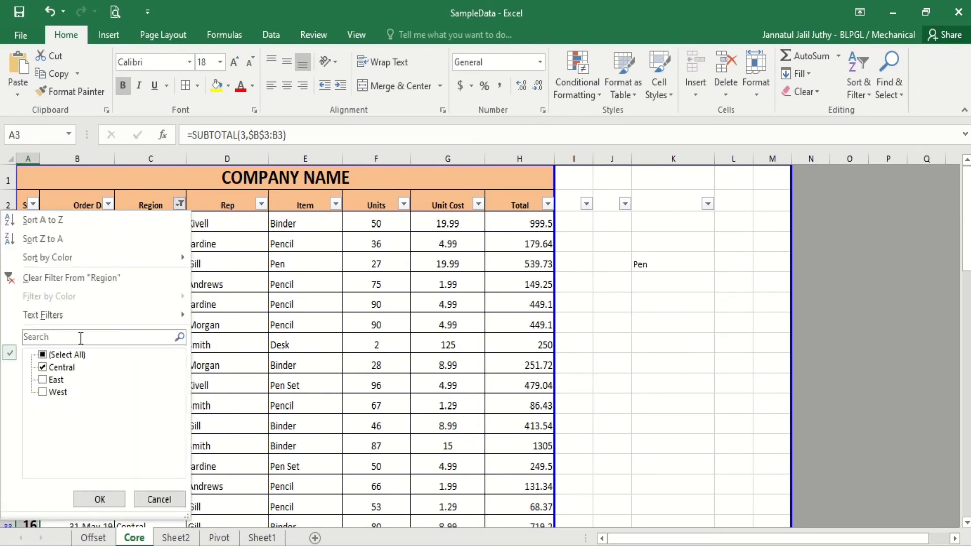
pyautogui.click(68, 368)
pyautogui.click(61, 354)
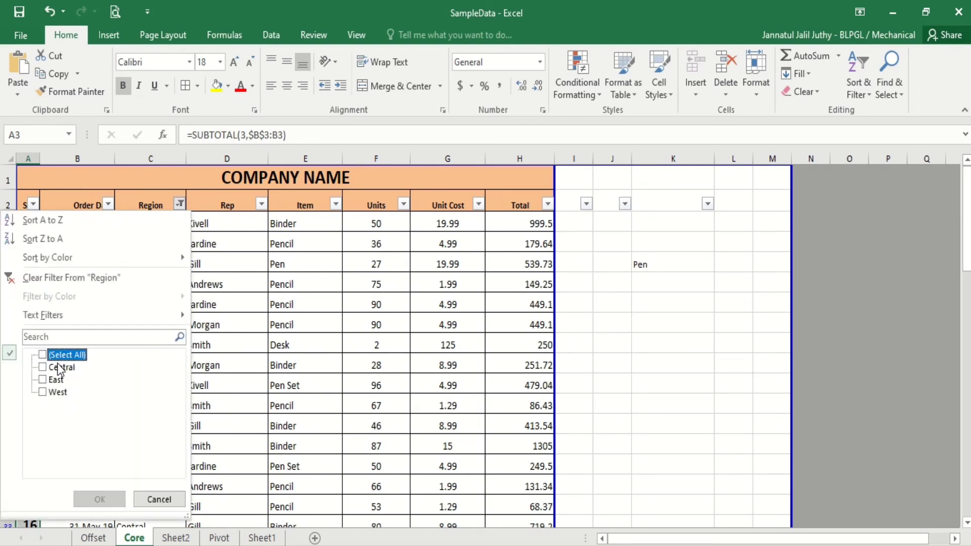
pyautogui.click(56, 380)
pyautogui.click(100, 498)
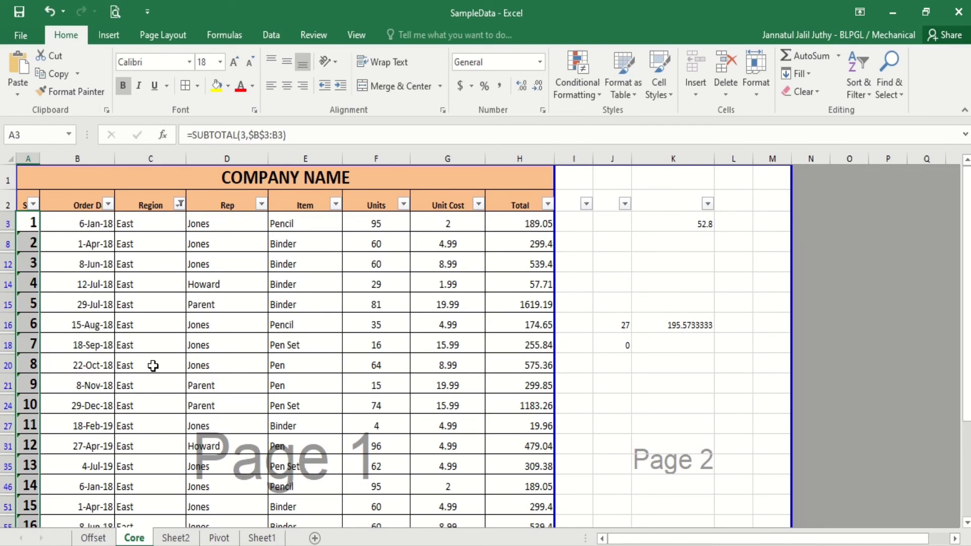
pyautogui.scroll(-3, 149, 233)
pyautogui.scroll(-2, 142, 272)
pyautogui.scroll(-2, 137, 283)
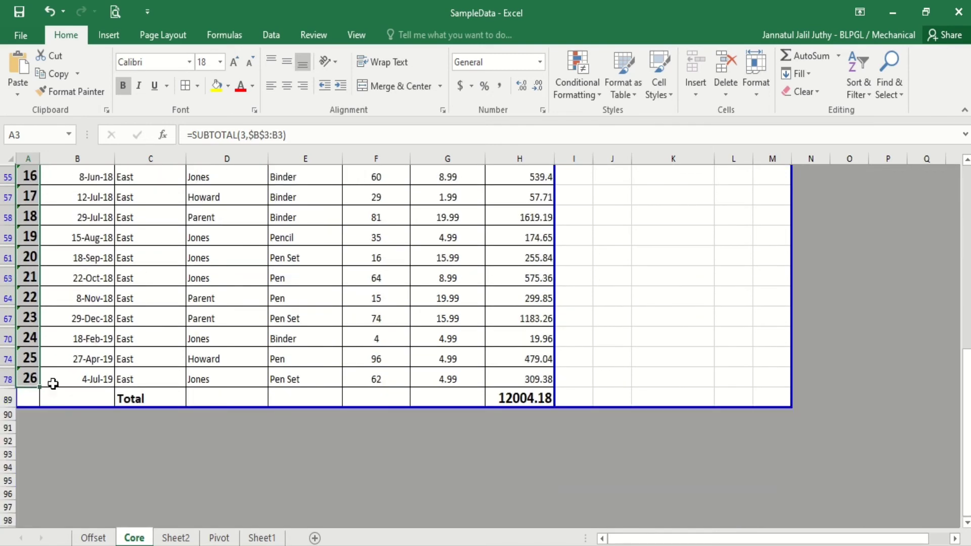
pyautogui.scroll(2, 109, 389)
pyautogui.scroll(4, 108, 389)
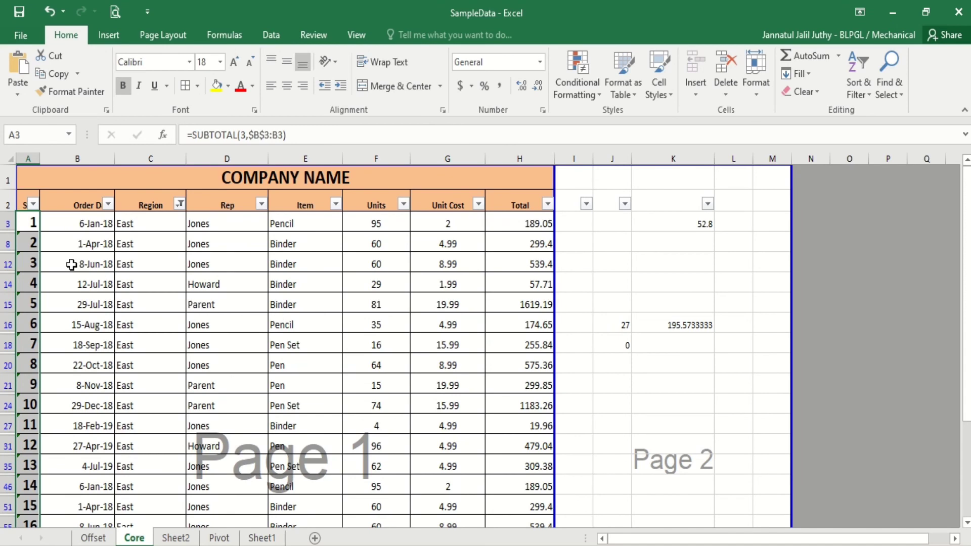
# - Open the Region filter dropdown on the East-only table
pyautogui.click(180, 203)
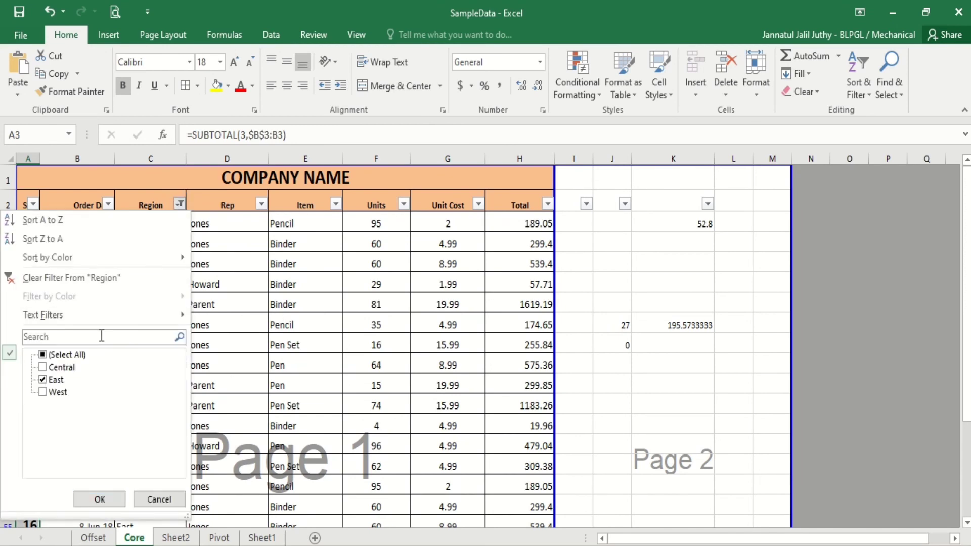